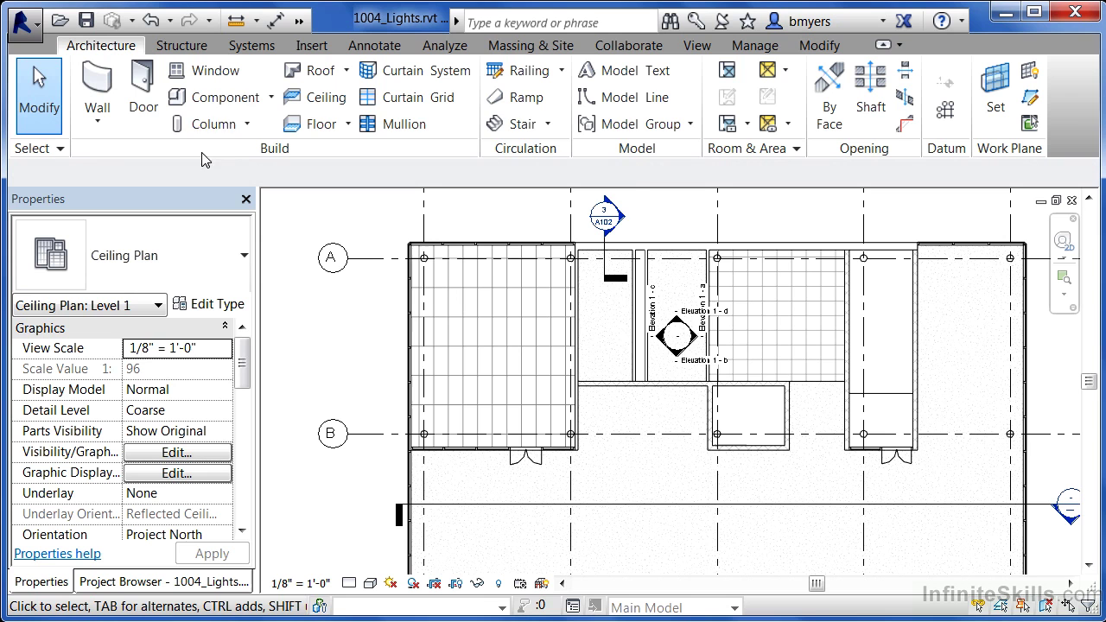
Start placing a component and look through the component types already loaded in the project
{"action": "left_click", "coordinate": [256, 101]}
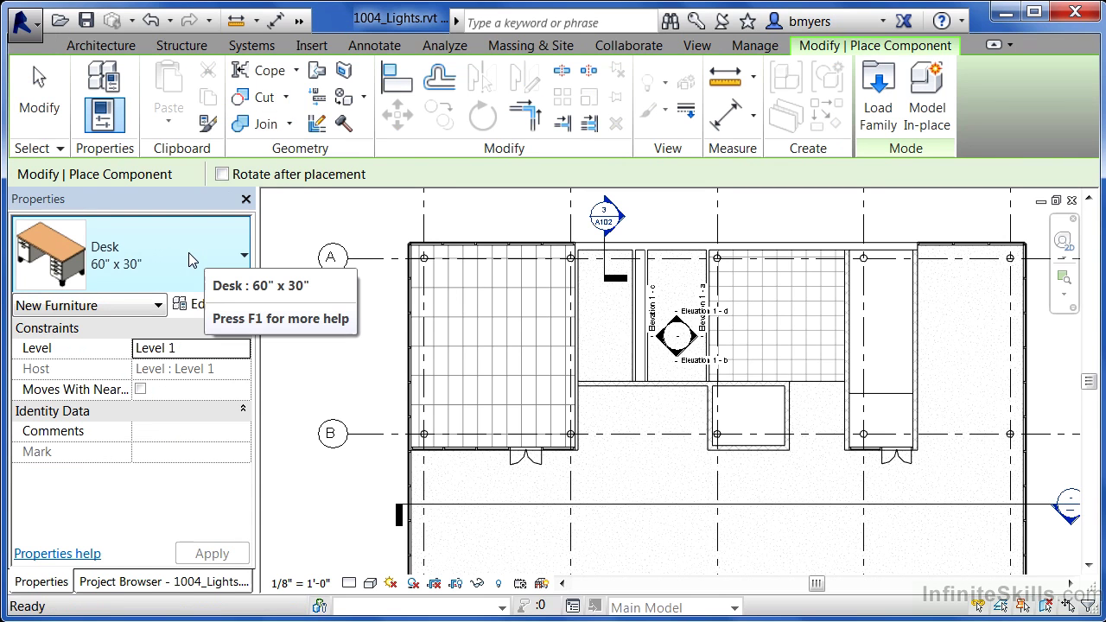
{"action": "left_click", "coordinate": [188, 256]}
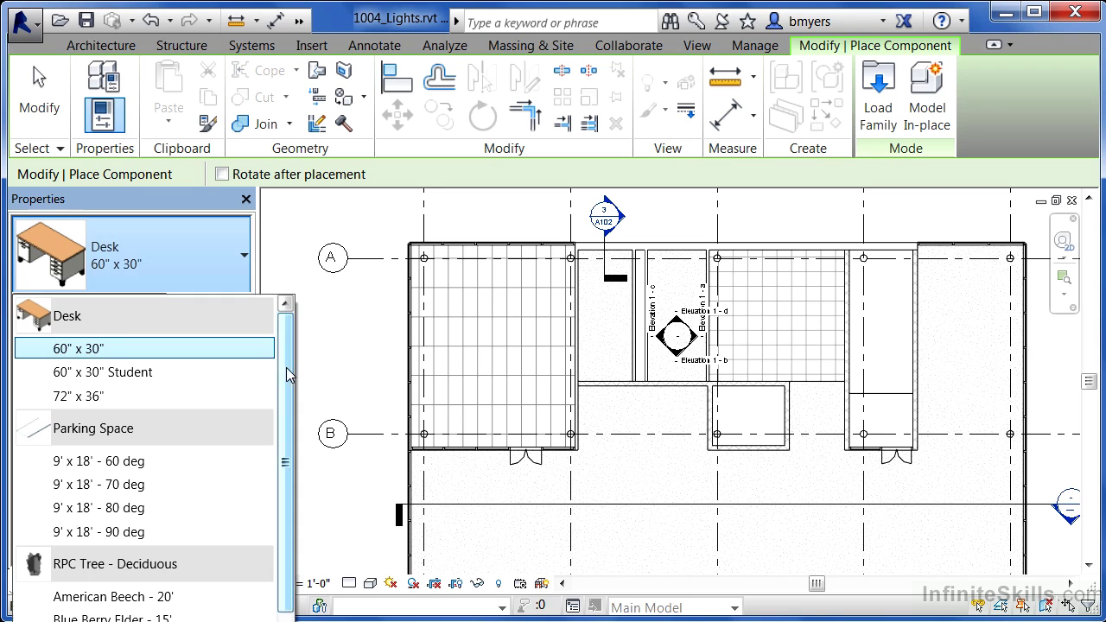
{"action": "left_click_drag", "start_coordinate": [287, 368], "coordinate": [288, 391]}
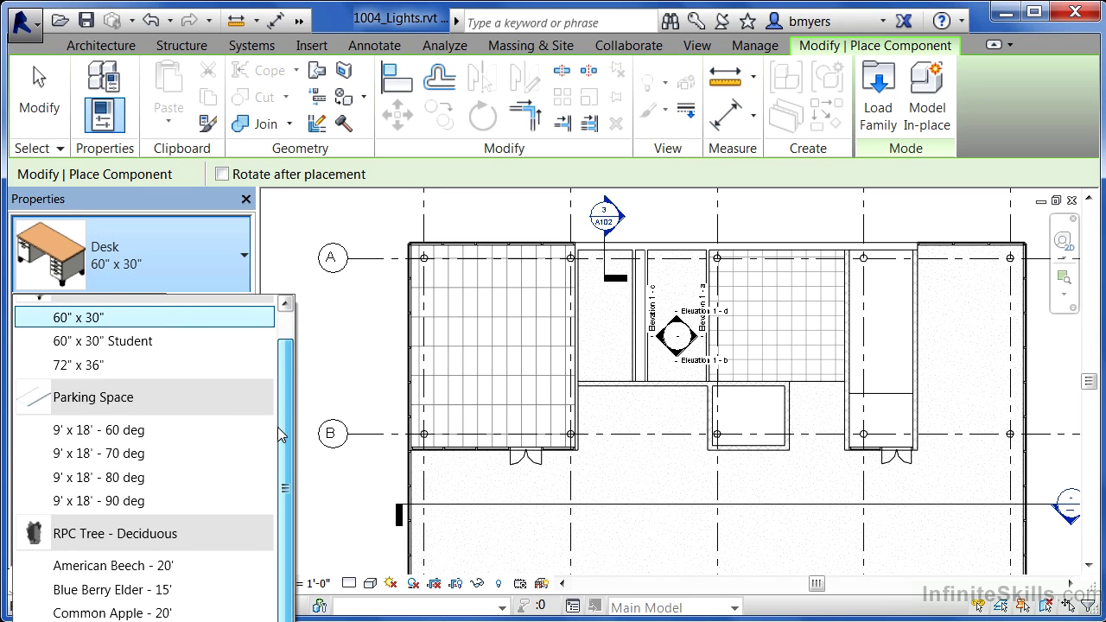
{"action": "scroll", "coordinate": [281, 423], "scroll_direction": "up", "scroll_amount": 1}
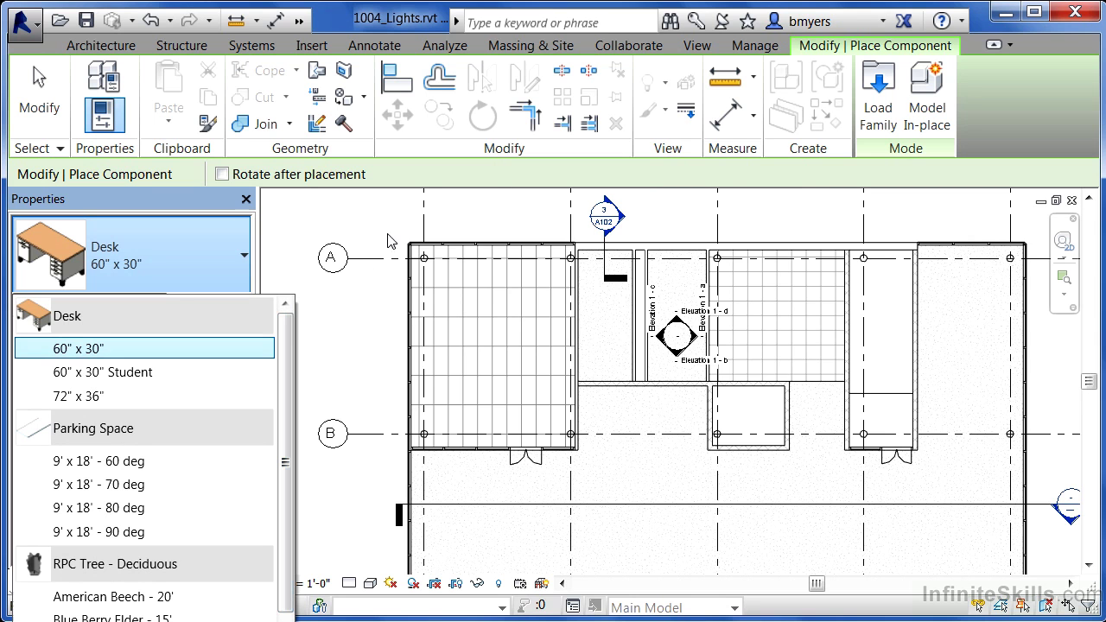
Start loading a family and browse to the Internal folder under Lighting > Architectural in the US Imperial library
{"action": "left_click", "coordinate": [880, 108]}
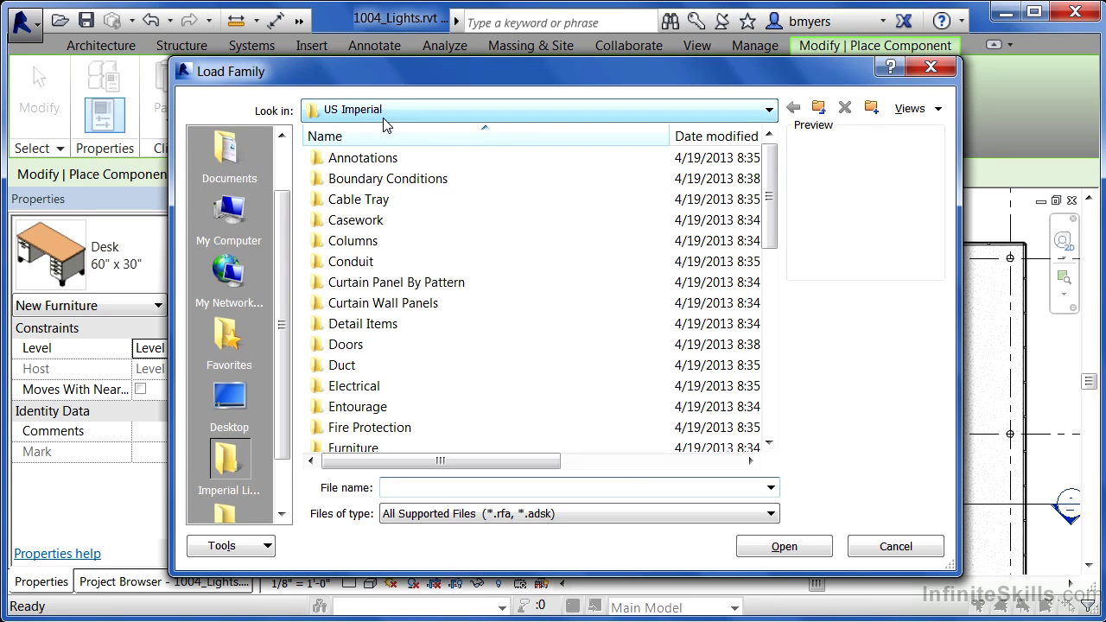
{"action": "left_click_drag", "start_coordinate": [771, 199], "coordinate": [772, 248]}
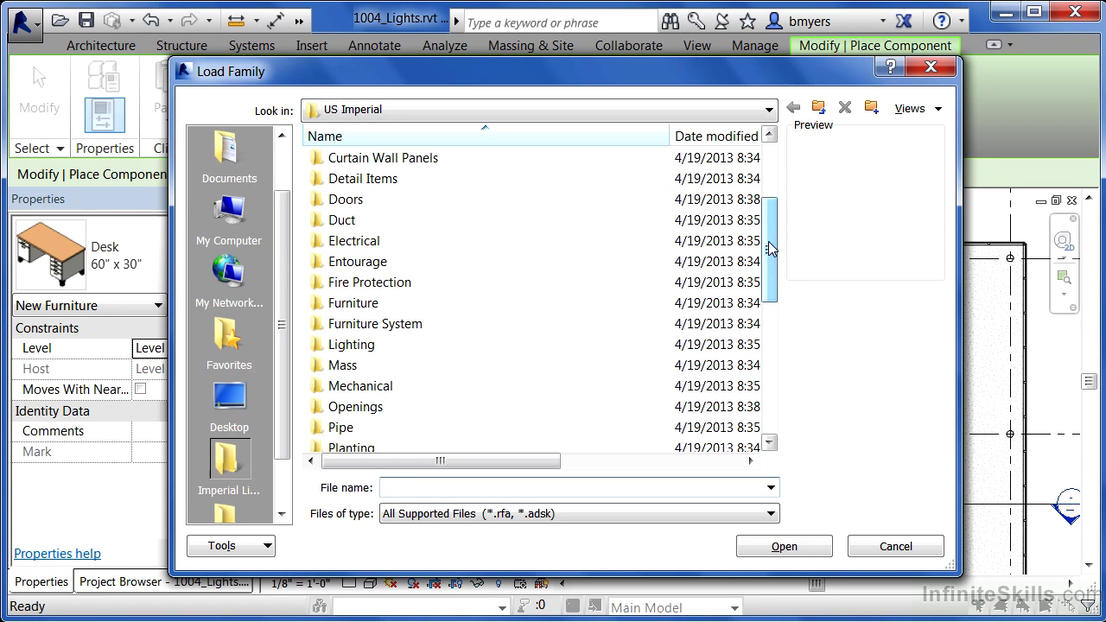
{"action": "double_click", "coordinate": [361, 345]}
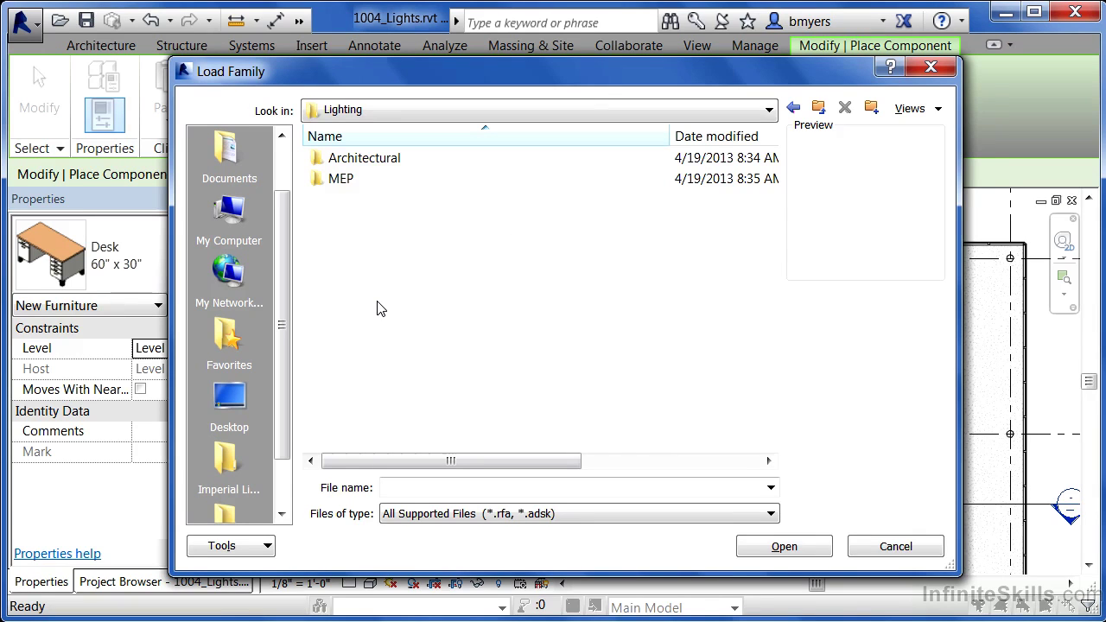
{"action": "double_click", "coordinate": [364, 159]}
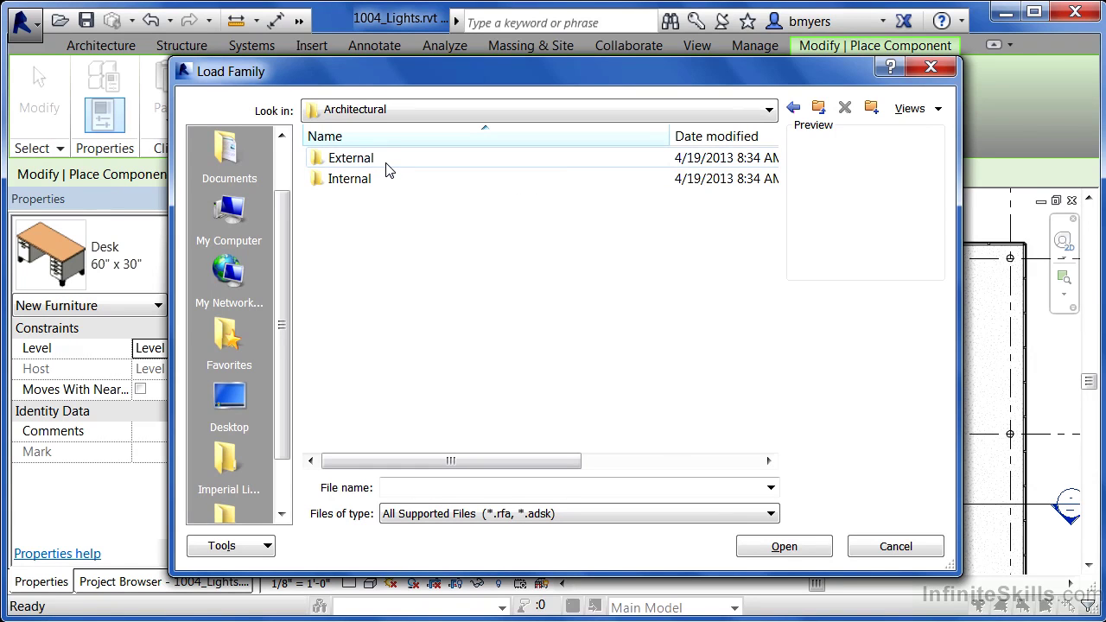
{"action": "double_click", "coordinate": [346, 181]}
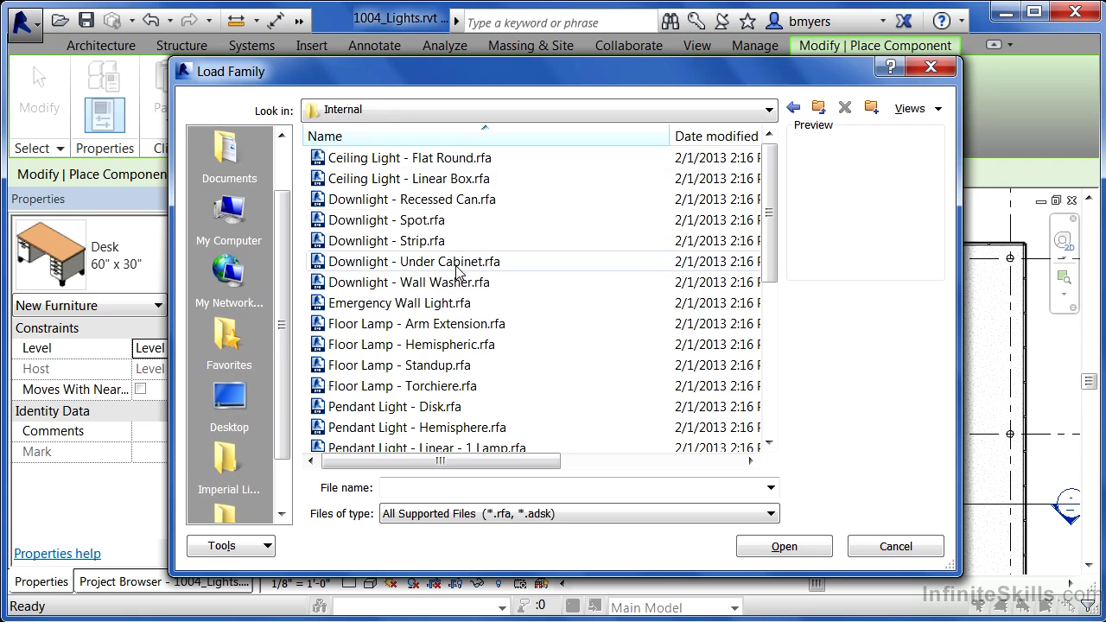
Preview the interior light families one by one, from Ceiling Light - Flat Round to Wall Lamp - Bracket
{"action": "left_click", "coordinate": [424, 164]}
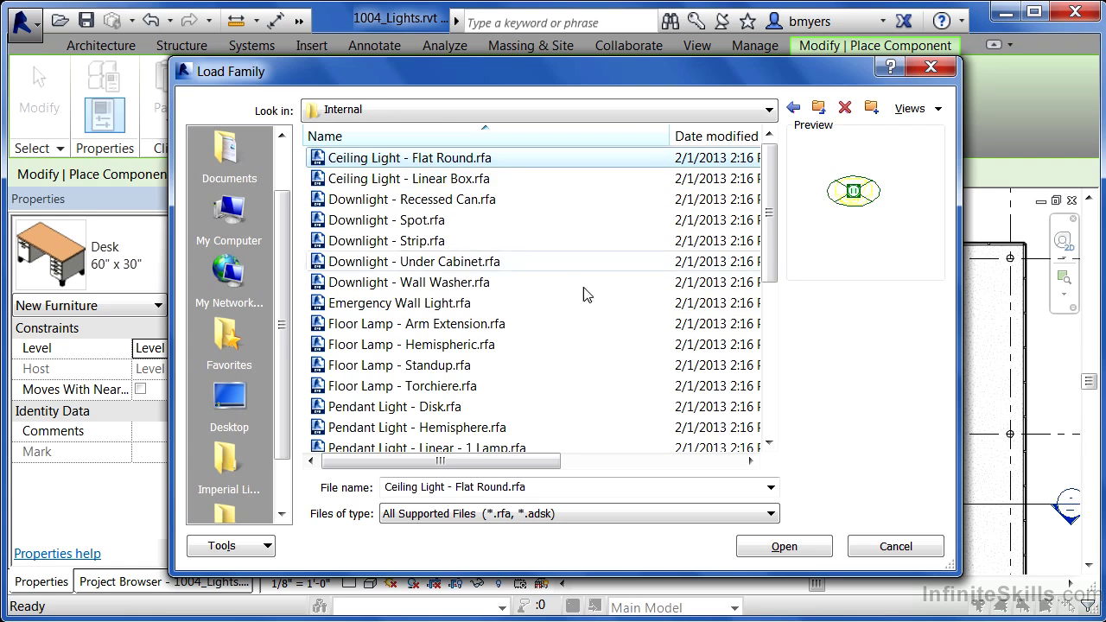
{"action": "key", "text": "Down"}
{"action": "key", "text": "Down"}
{"action": "key", "text": "Down"}
{"action": "key", "text": "Down"}
{"action": "key", "text": "Down"}
{"action": "key", "text": "Down"}
{"action": "key", "text": "Down"}
{"action": "key", "text": "Down"}
{"action": "key", "text": "Down"}
{"action": "key", "text": "Down"}
{"action": "key", "text": "Down"}
{"action": "key", "text": "Down"}
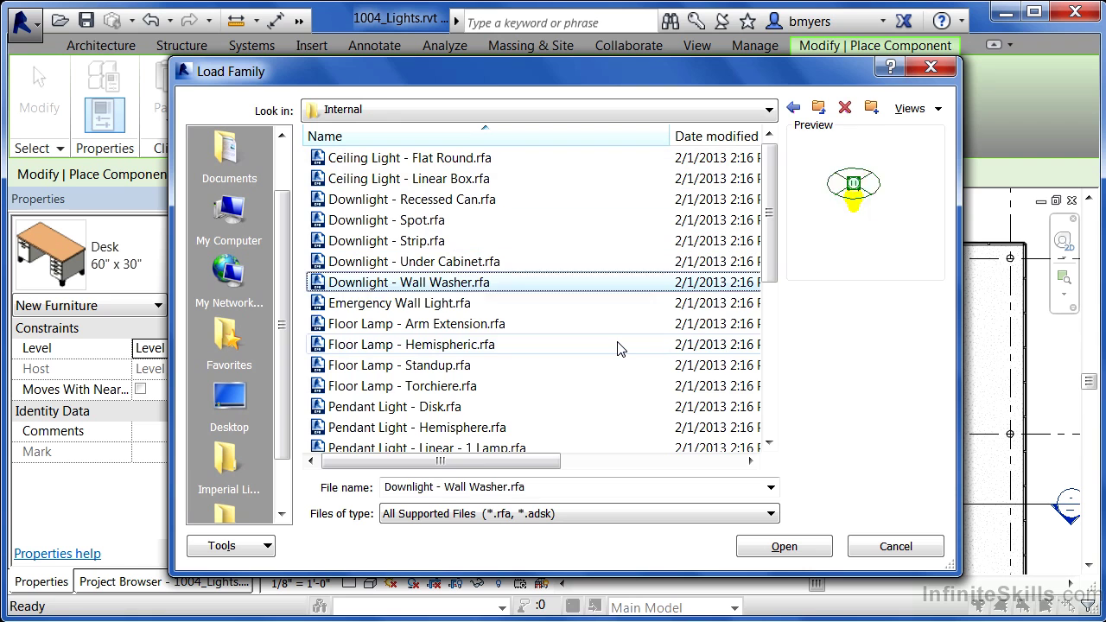
{"action": "key", "text": "Down"}
{"action": "key", "text": "Down"}
{"action": "key", "text": "Down"}
{"action": "key", "text": "Down"}
{"action": "key", "text": "Down"}
{"action": "key", "text": "Down"}
{"action": "key", "text": "Down"}
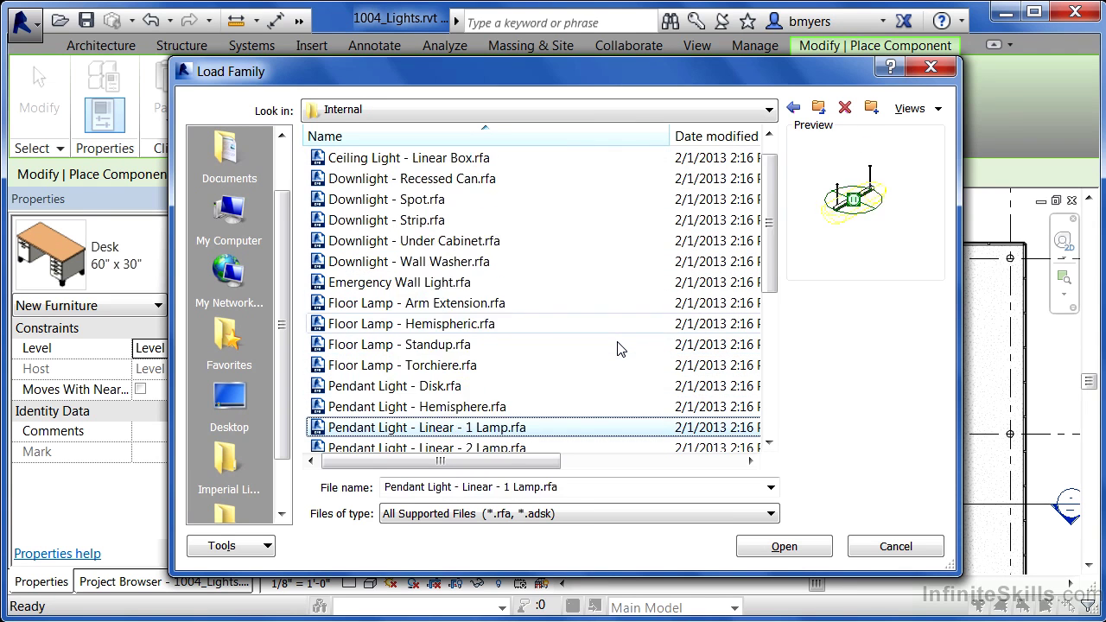
{"action": "key", "text": "Down"}
{"action": "key", "text": "Down"}
{"action": "key", "text": "Down"}
{"action": "key", "text": "Down"}
{"action": "key", "text": "Down"}
{"action": "key", "text": "Down"}
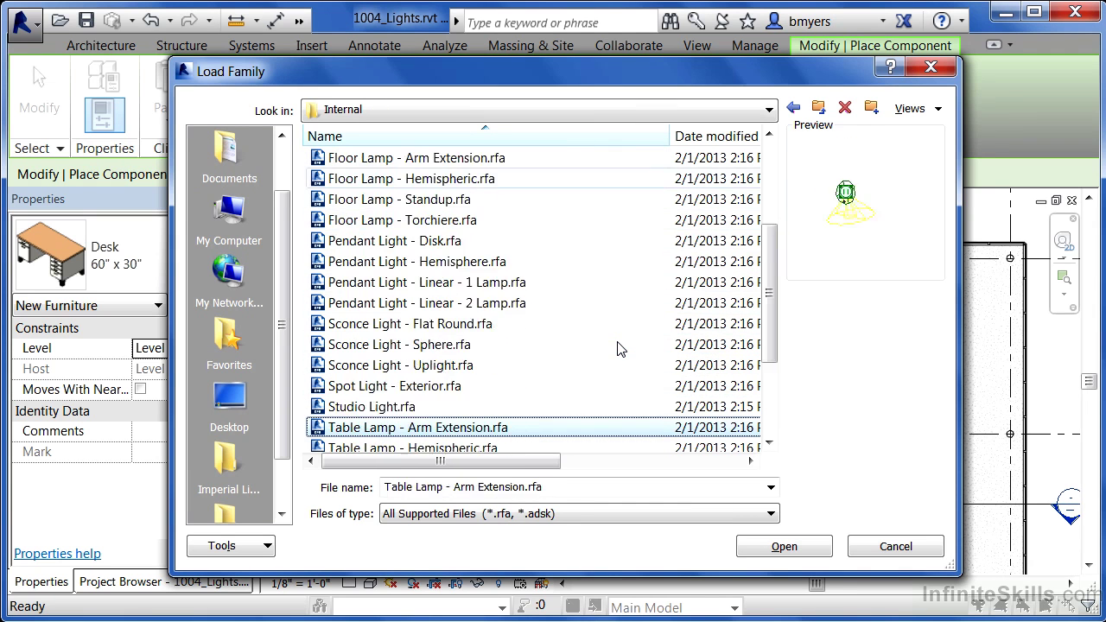
{"action": "key", "text": "Down"}
{"action": "key", "text": "Down"}
{"action": "key", "text": "Down"}
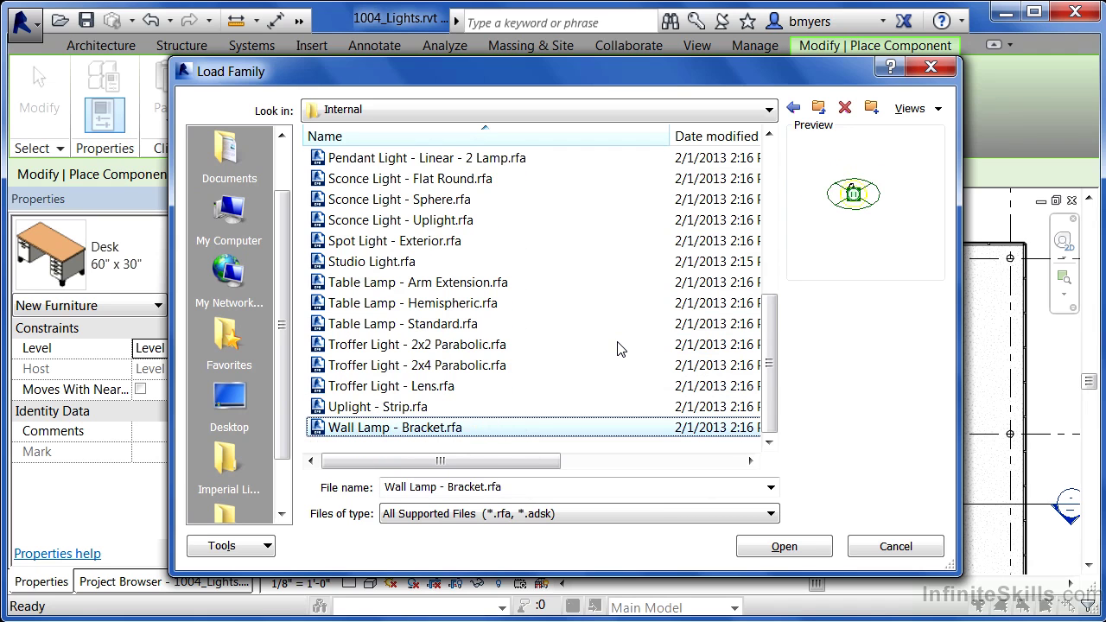
Load the family Troffer Light - 2x4 Parabolic.rfa into the project
{"action": "key", "text": "Up"}
{"action": "key", "text": "Up"}
{"action": "key", "text": "Up"}
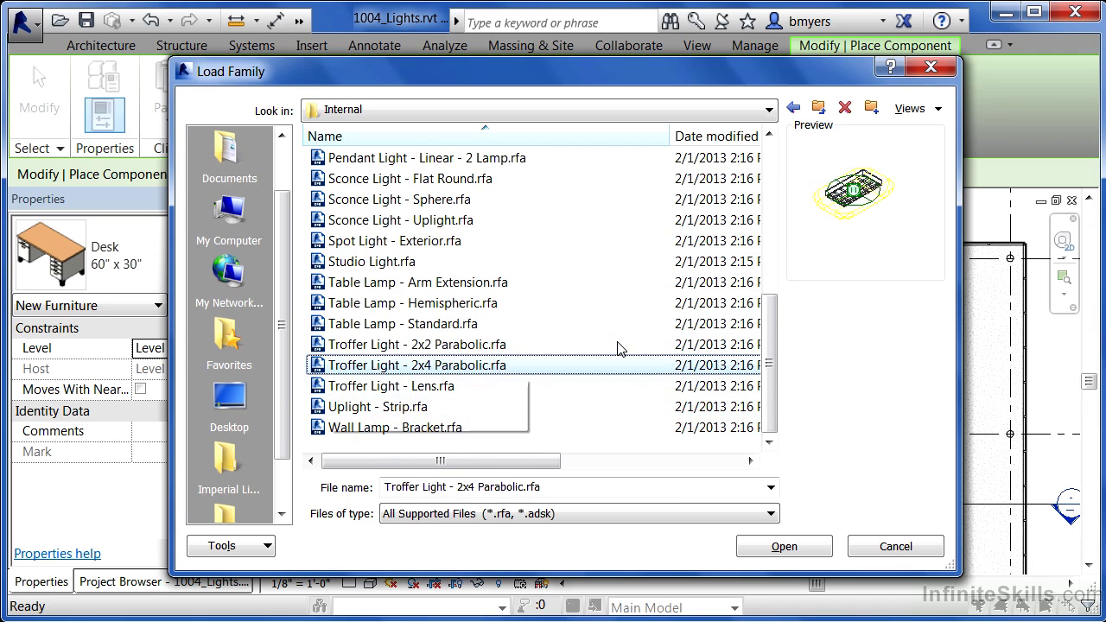
{"action": "left_click", "coordinate": [784, 547]}
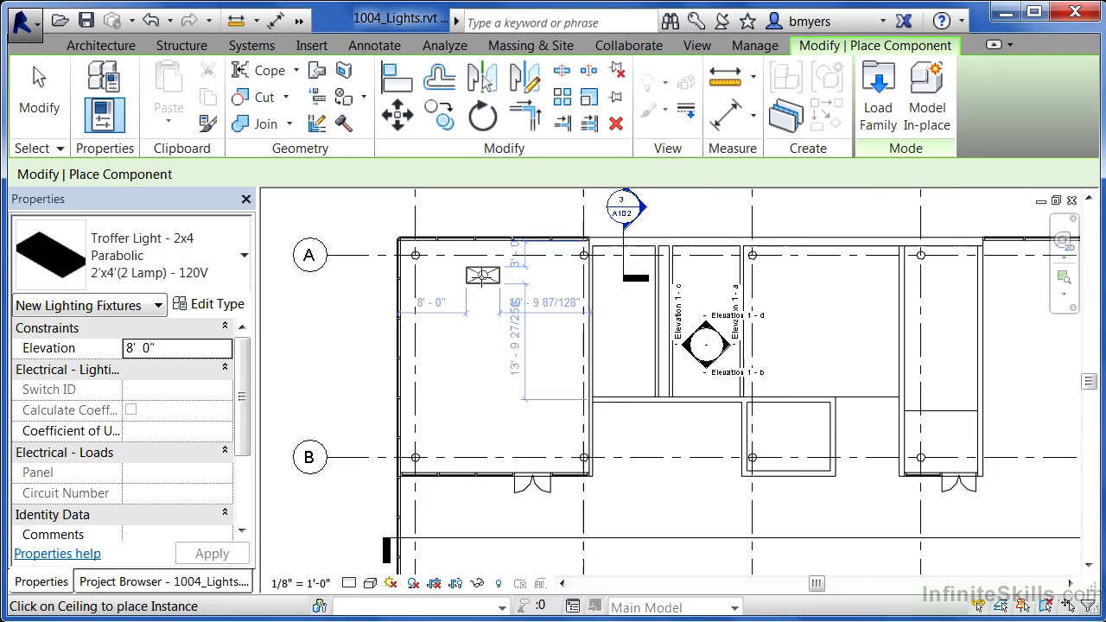
Place one 2'x4'(2 Lamp) - 120V troffer on the 2' x 4' grid ceiling, about 6'-2" from the west wall and 7' from the north wall
{"action": "scroll", "coordinate": [483, 275], "scroll_direction": "up", "scroll_amount": 1}
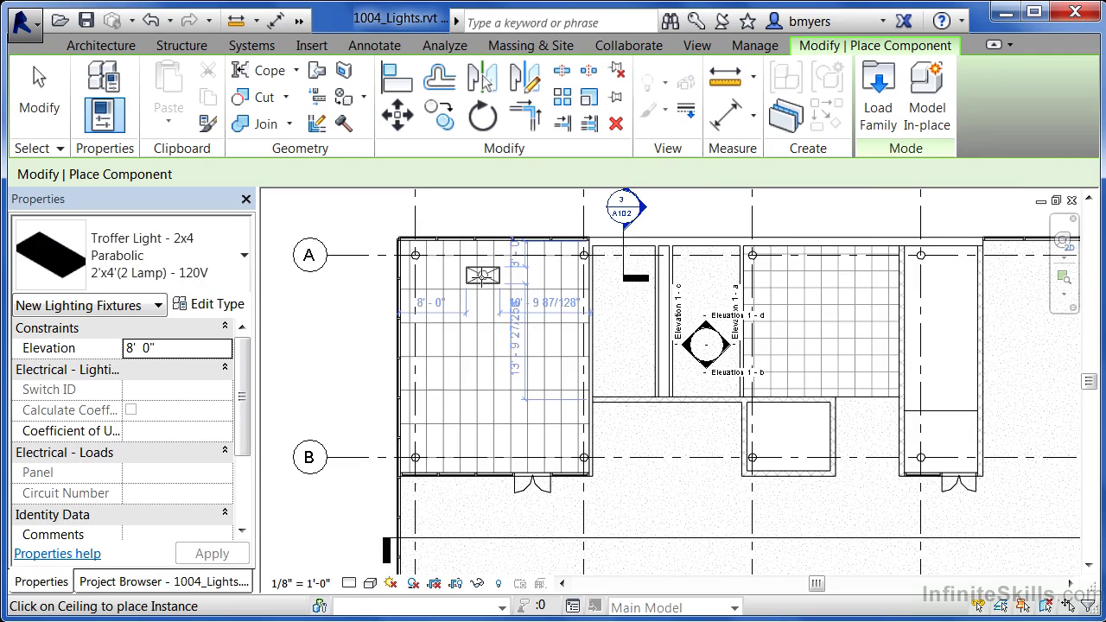
{"action": "scroll", "coordinate": [483, 275], "scroll_direction": "up", "scroll_amount": 1}
{"action": "scroll", "coordinate": [482, 275], "scroll_direction": "up", "scroll_amount": 1}
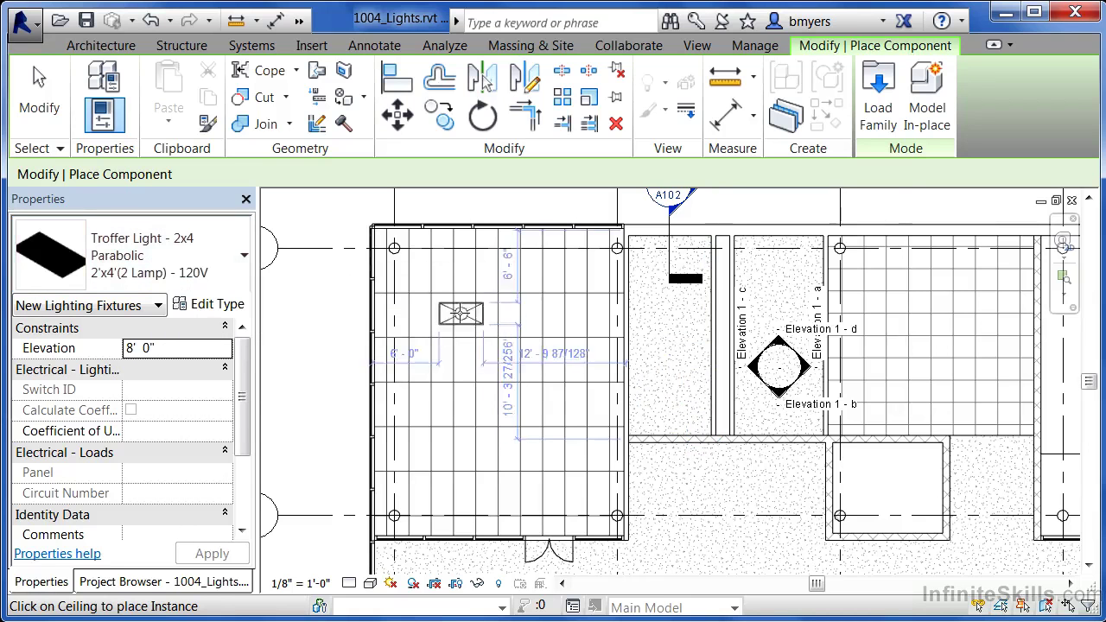
{"action": "scroll", "coordinate": [444, 302], "scroll_direction": "up", "scroll_amount": 2}
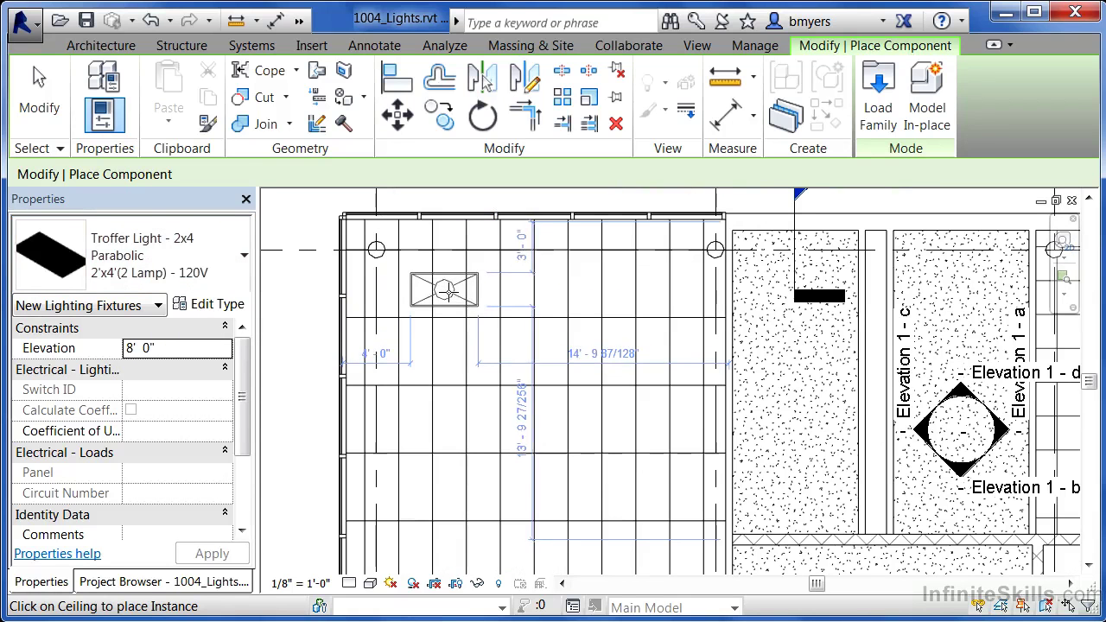
{"action": "scroll", "coordinate": [453, 290], "scroll_direction": "up", "scroll_amount": 1}
{"action": "scroll", "coordinate": [453, 291], "scroll_direction": "up", "scroll_amount": 1}
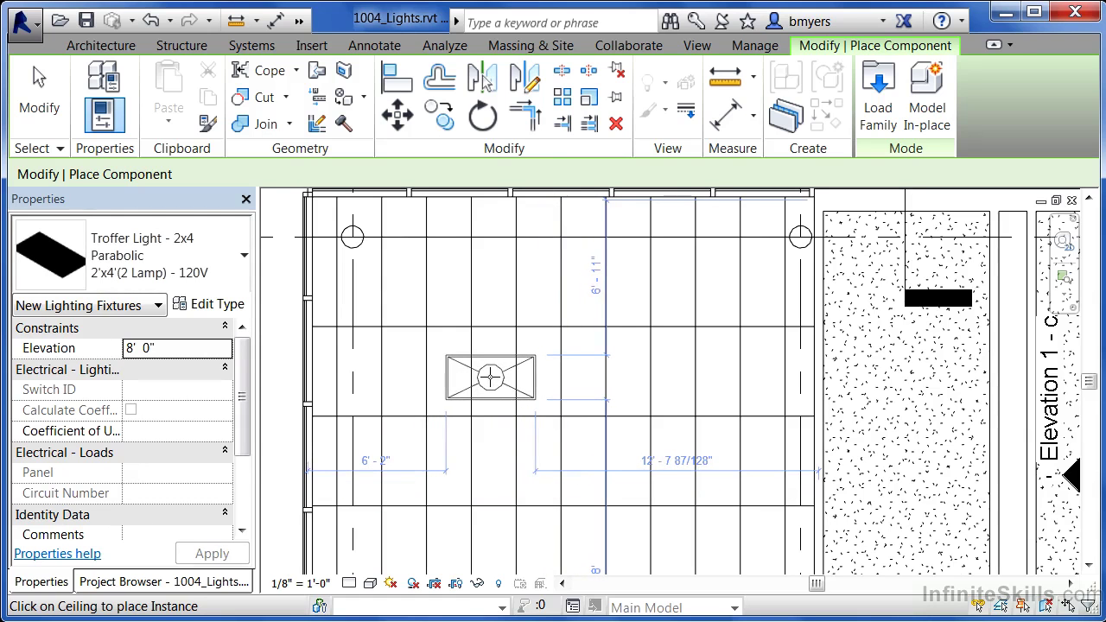
{"action": "left_click", "coordinate": [490, 377]}
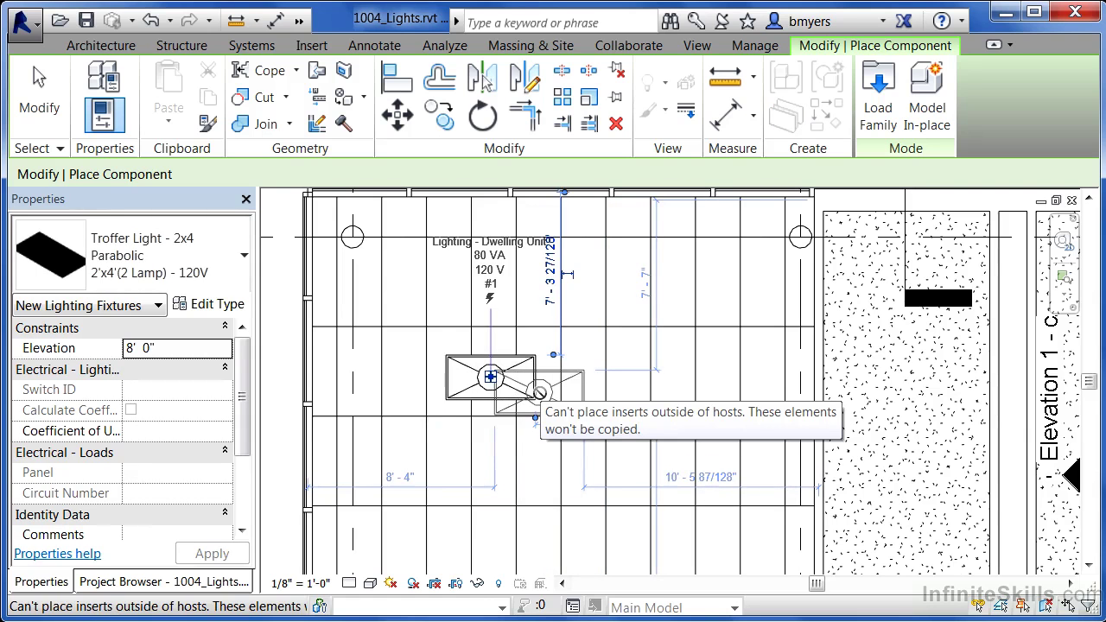
{"action": "key", "text": "Escape"}
{"action": "key", "text": "Escape"}
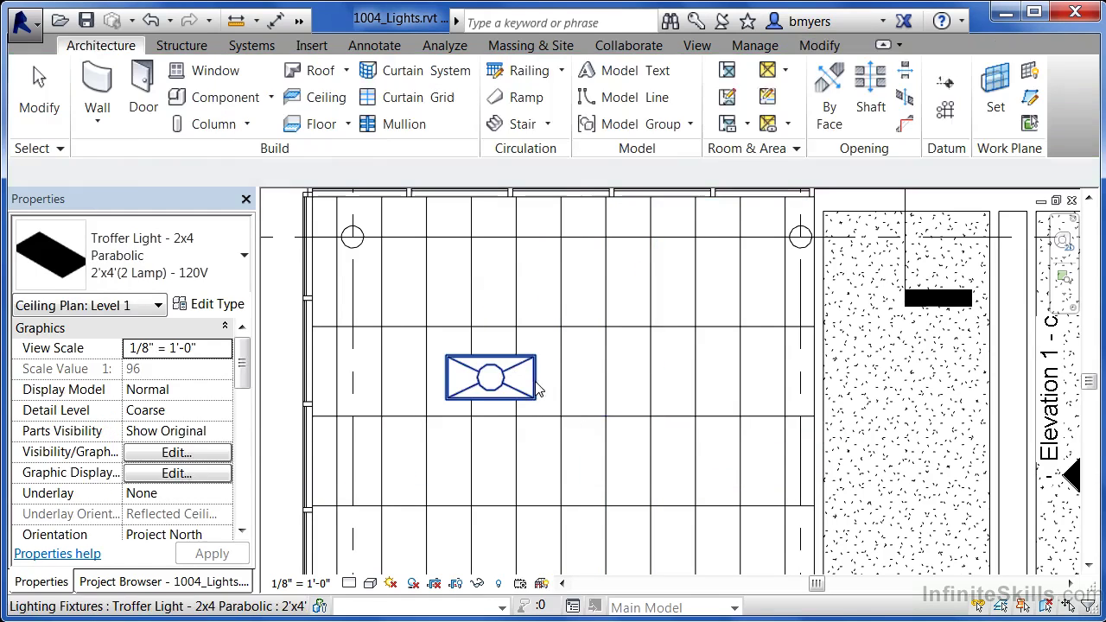
Rotate the placed troffer light by 90 degrees about its centre
{"action": "left_click", "coordinate": [508, 365]}
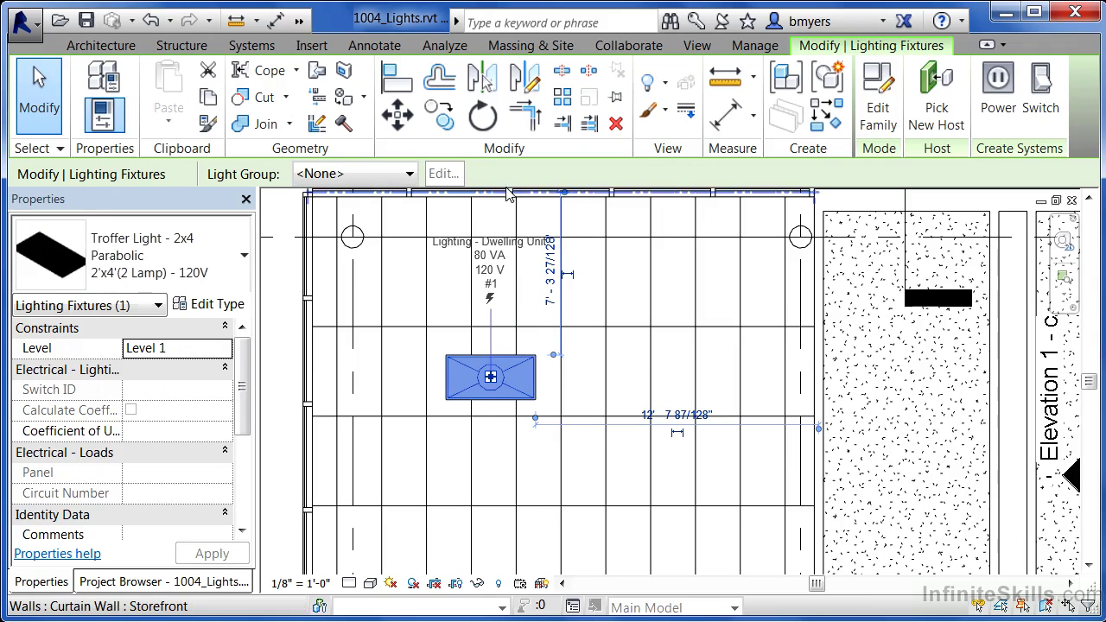
{"action": "left_click", "coordinate": [484, 121]}
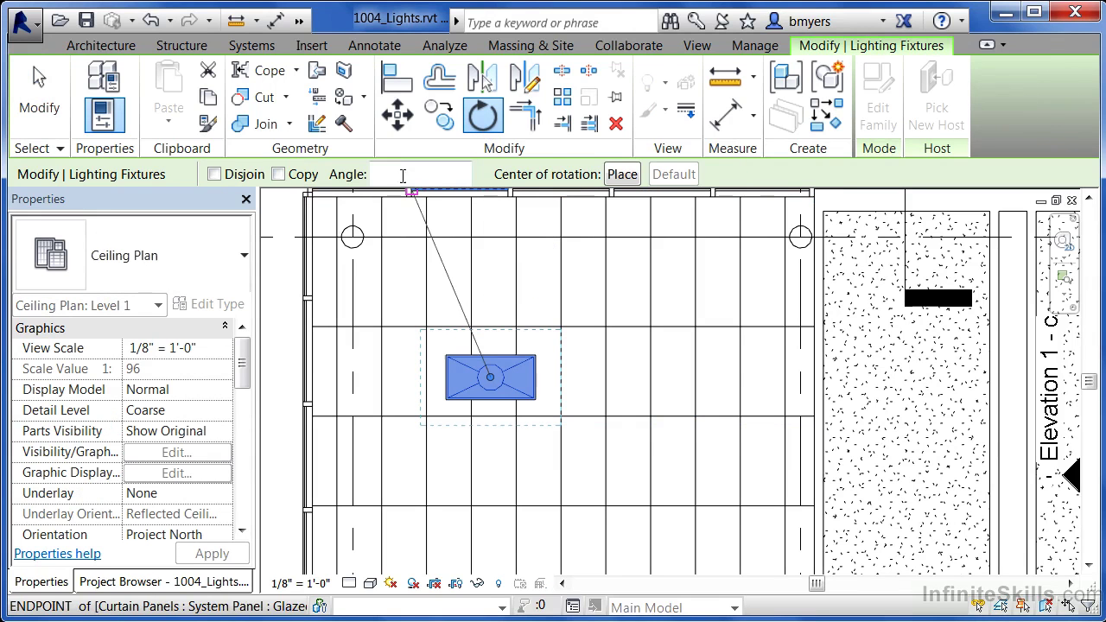
{"action": "left_click", "coordinate": [396, 173]}
{"action": "type", "text": "90"}
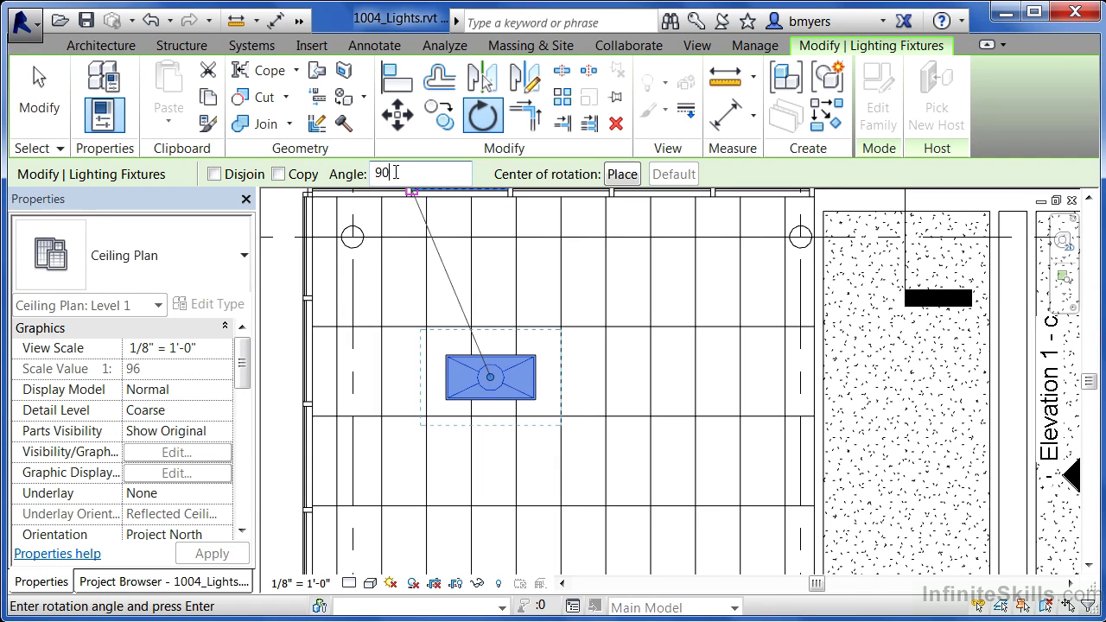
{"action": "key", "text": "Return"}
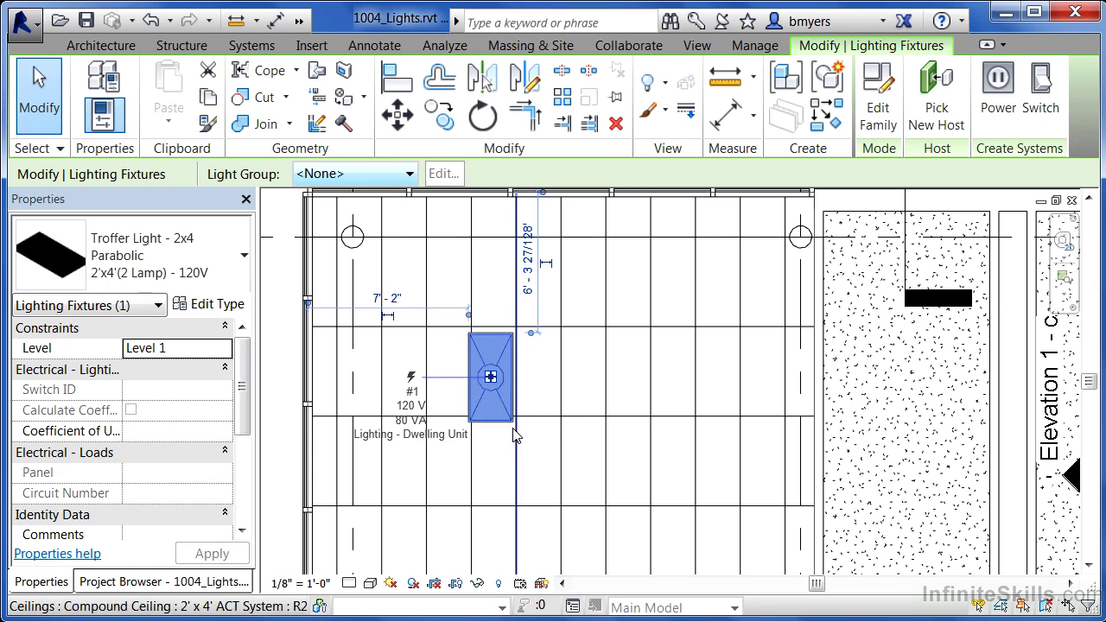
Move the troffer by its upper-left corner to the grid intersection one tile to the left so it fills that tile
{"action": "scroll", "coordinate": [491, 377], "scroll_direction": "up", "scroll_amount": 4}
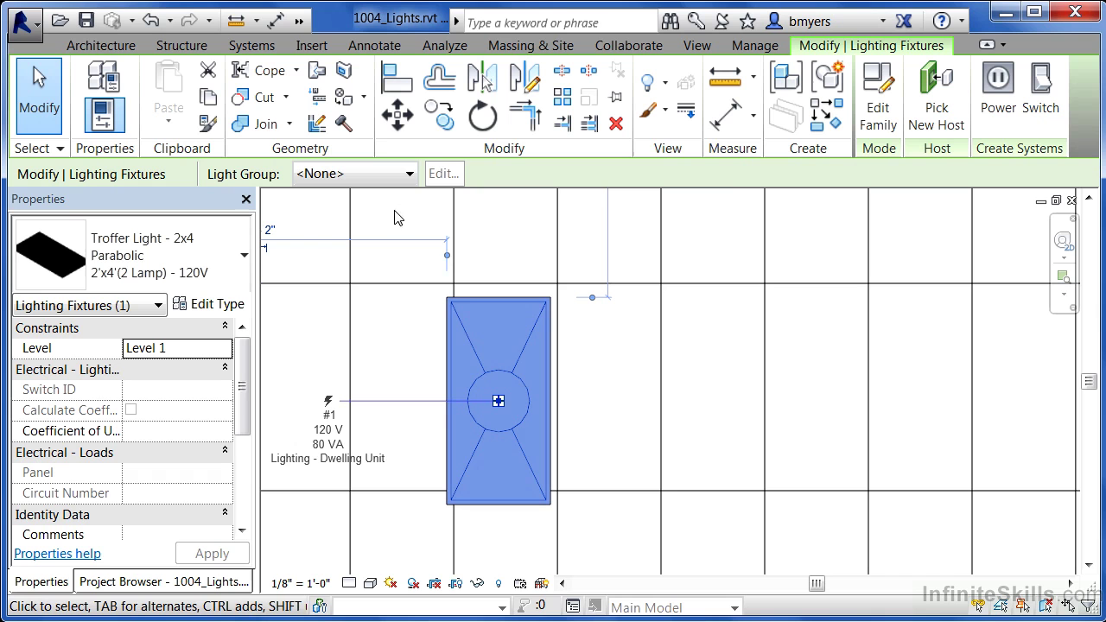
{"action": "left_click", "coordinate": [399, 119]}
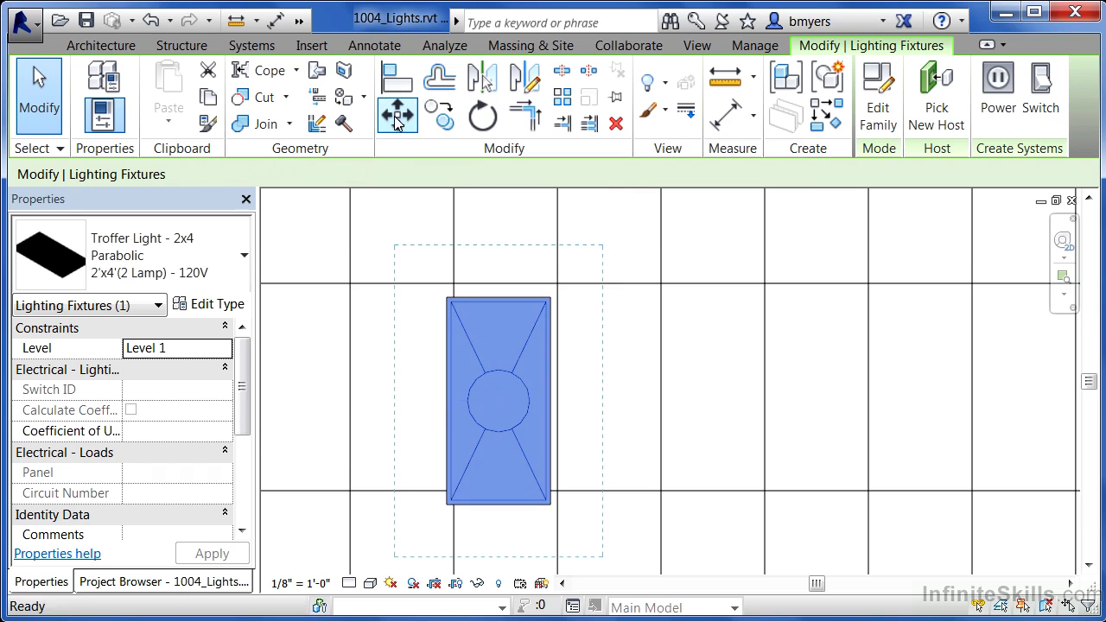
{"action": "left_click", "coordinate": [447, 298]}
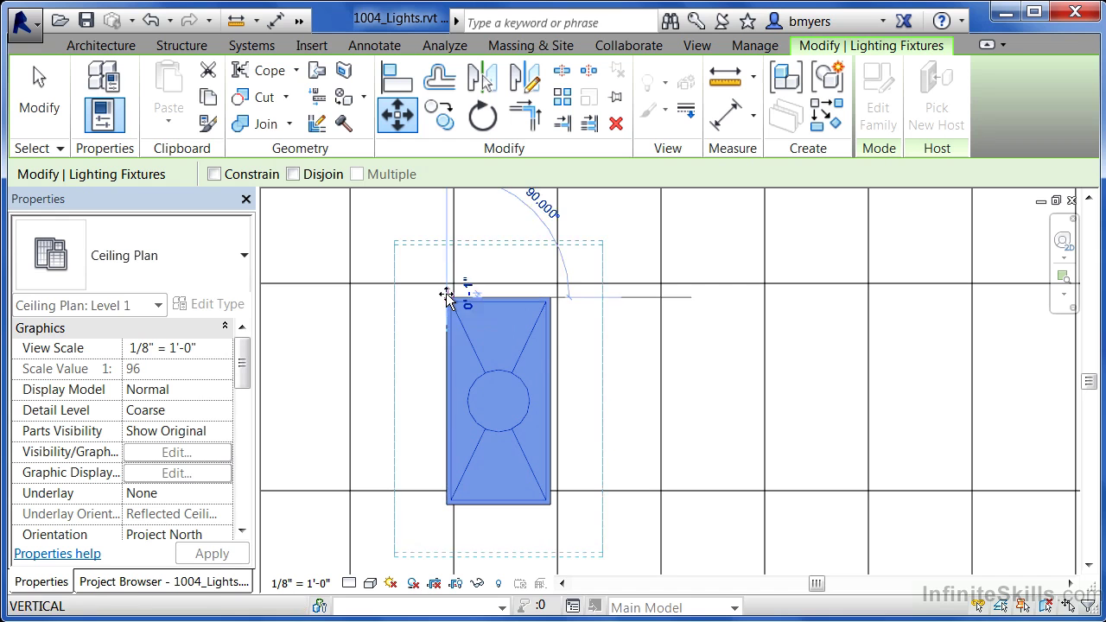
{"action": "left_click", "coordinate": [351, 286]}
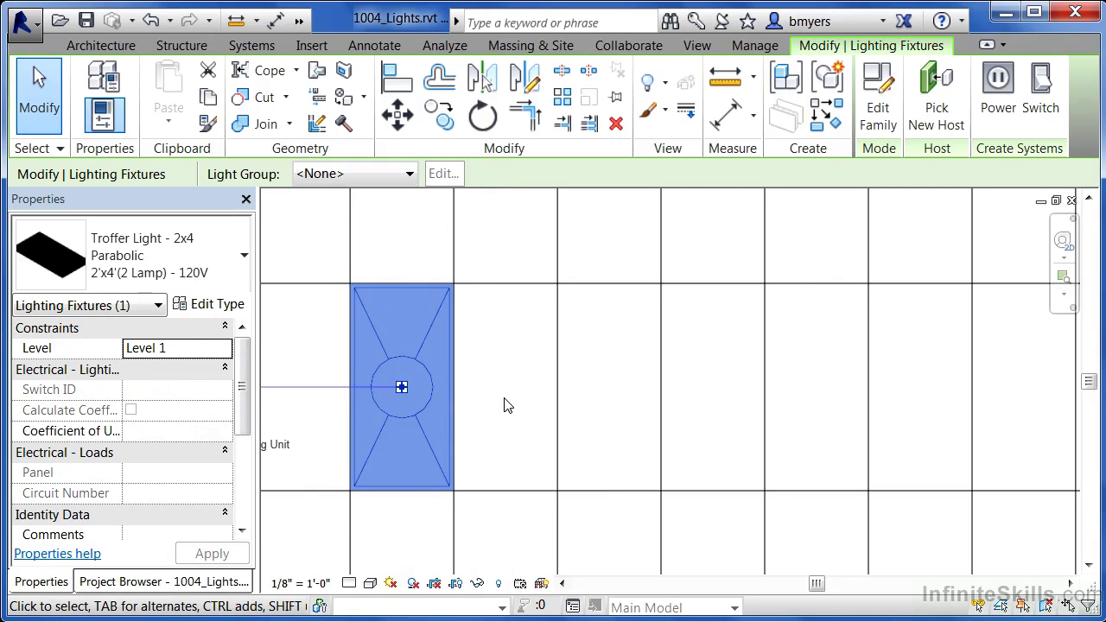
{"action": "key", "text": "Escape"}
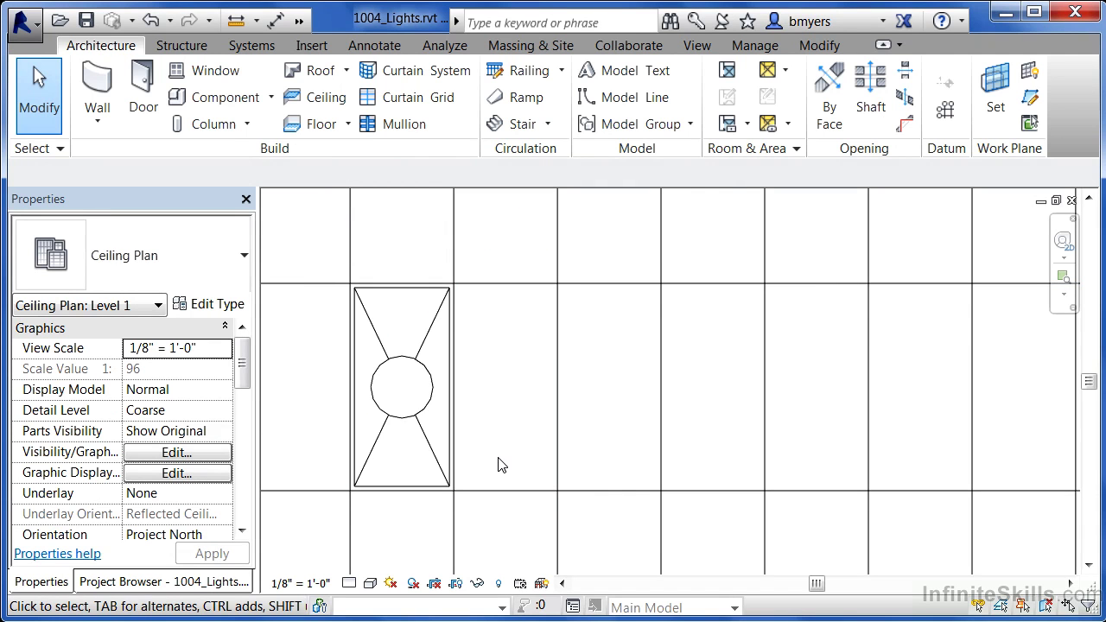
Select a vertical grid line of the 2' x 4' ACT ceiling and nudge the grid right, then partly back left
{"action": "scroll", "coordinate": [539, 361], "scroll_direction": "down", "scroll_amount": 5}
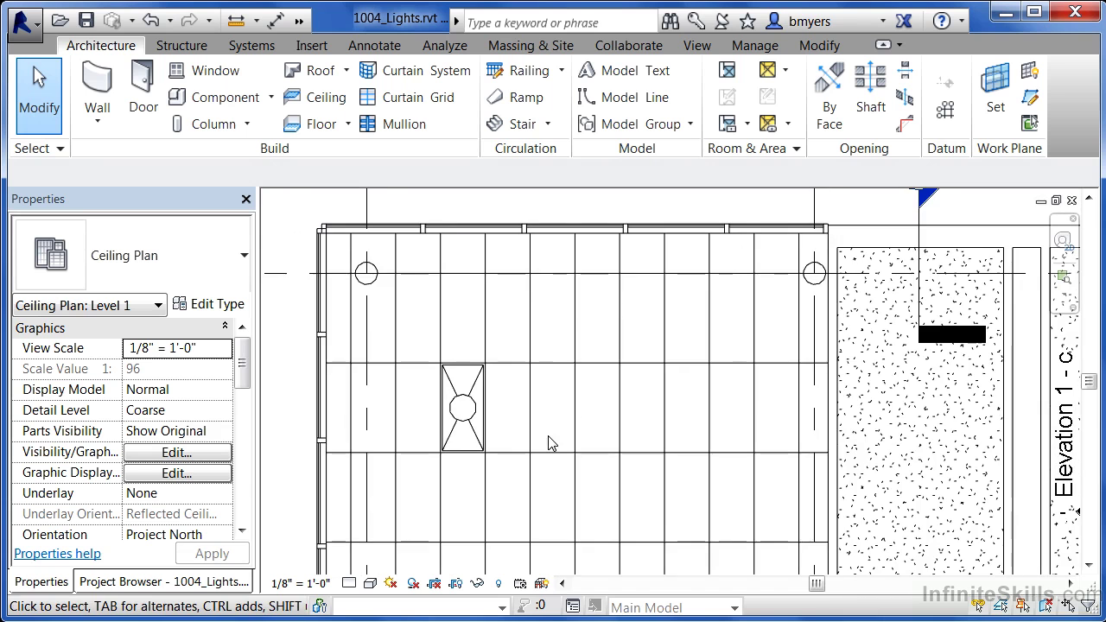
{"action": "scroll", "coordinate": [506, 454], "scroll_direction": "up", "scroll_amount": 1}
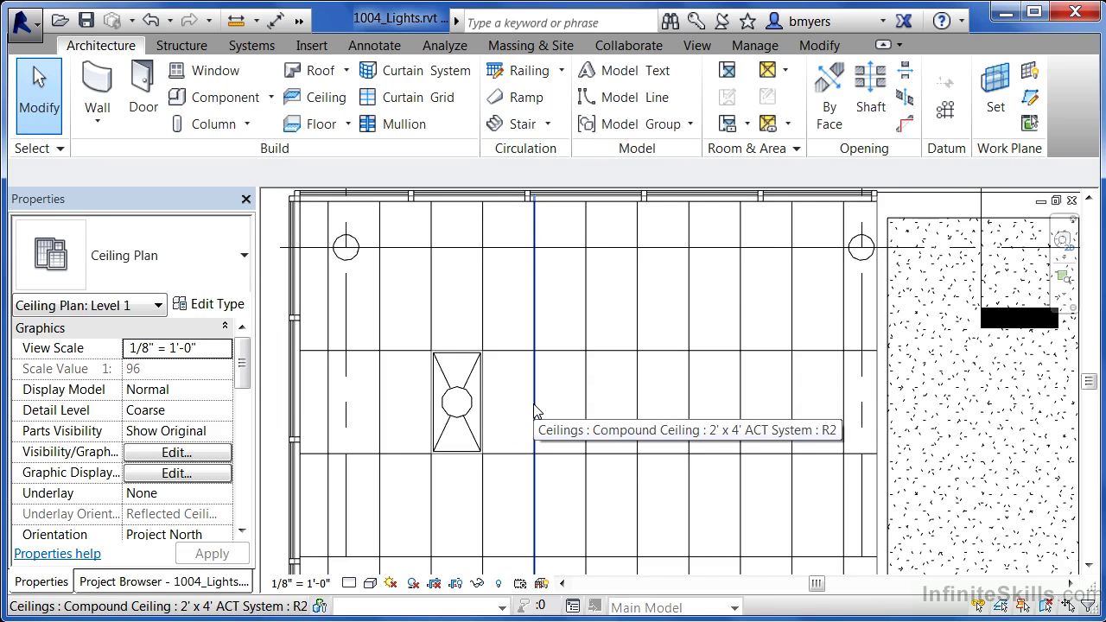
{"action": "left_click", "coordinate": [535, 411]}
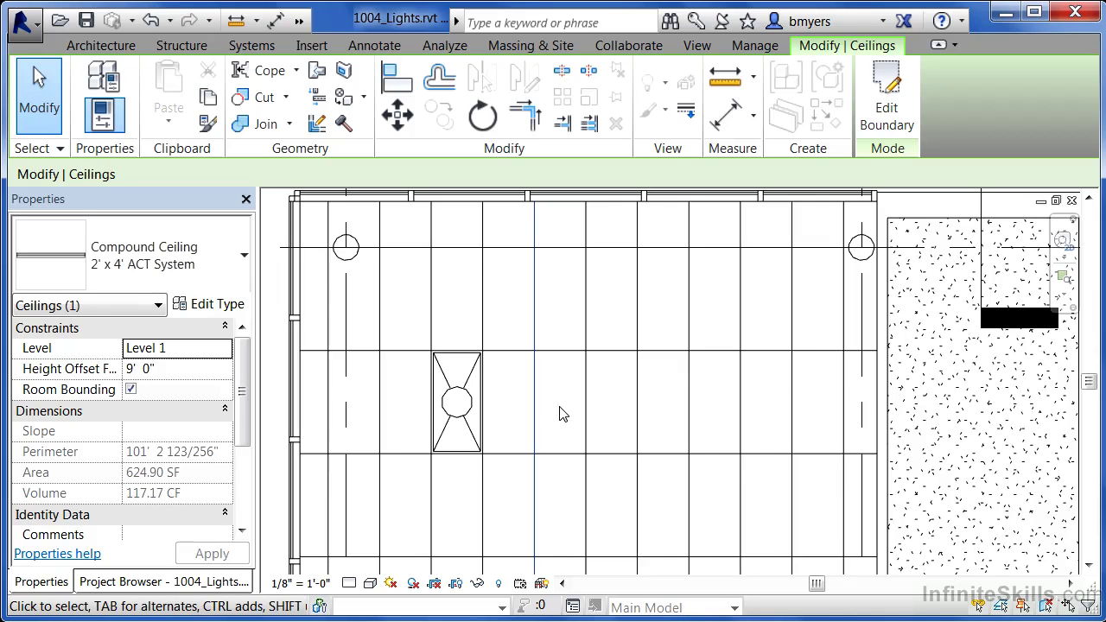
{"action": "key", "text": "Right"}
{"action": "key", "text": "Right"}
{"action": "key", "text": "Right"}
{"action": "key", "text": "Right"}
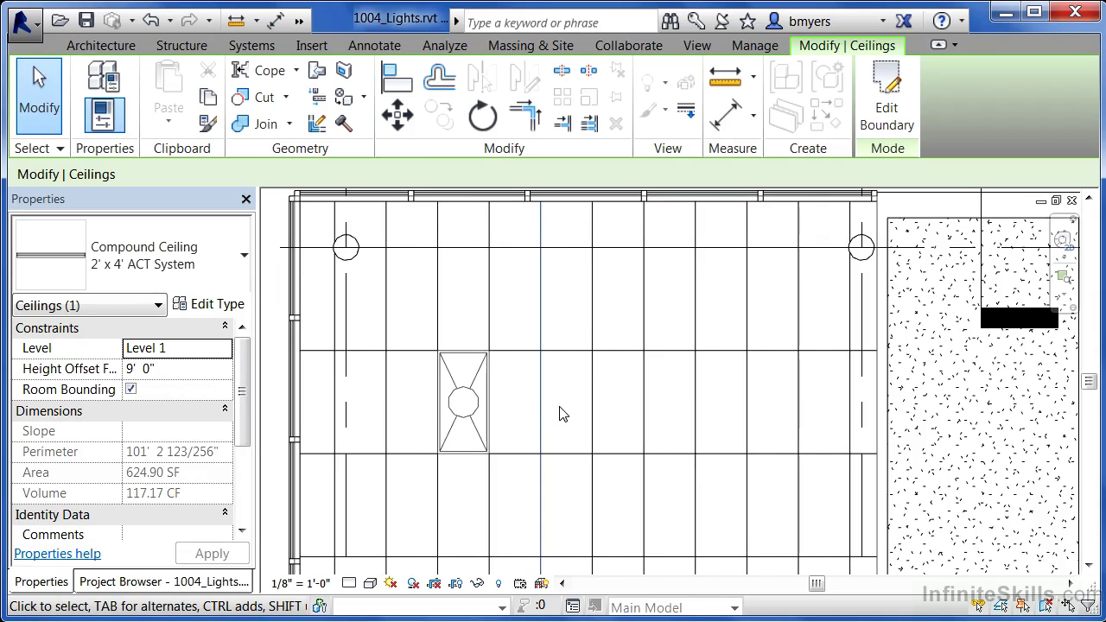
{"action": "key", "text": "Right"}
{"action": "key", "text": "Right"}
{"action": "key", "text": "Right"}
{"action": "key", "text": "Right"}
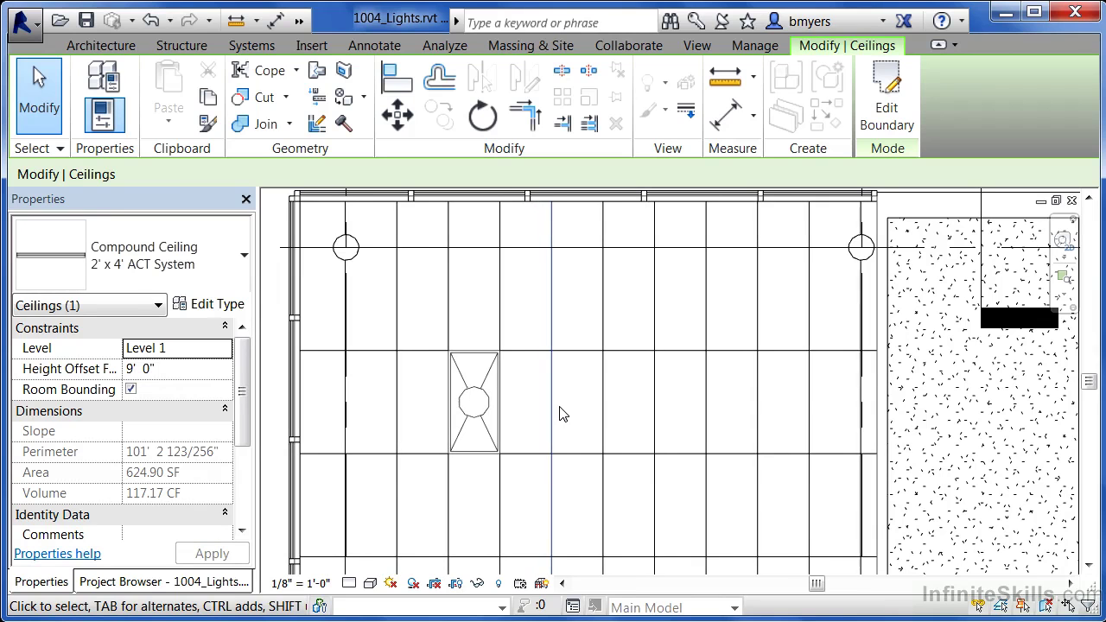
{"action": "key", "text": "Left"}
{"action": "key", "text": "Left"}
{"action": "key", "text": "Left"}
{"action": "key", "text": "Left"}
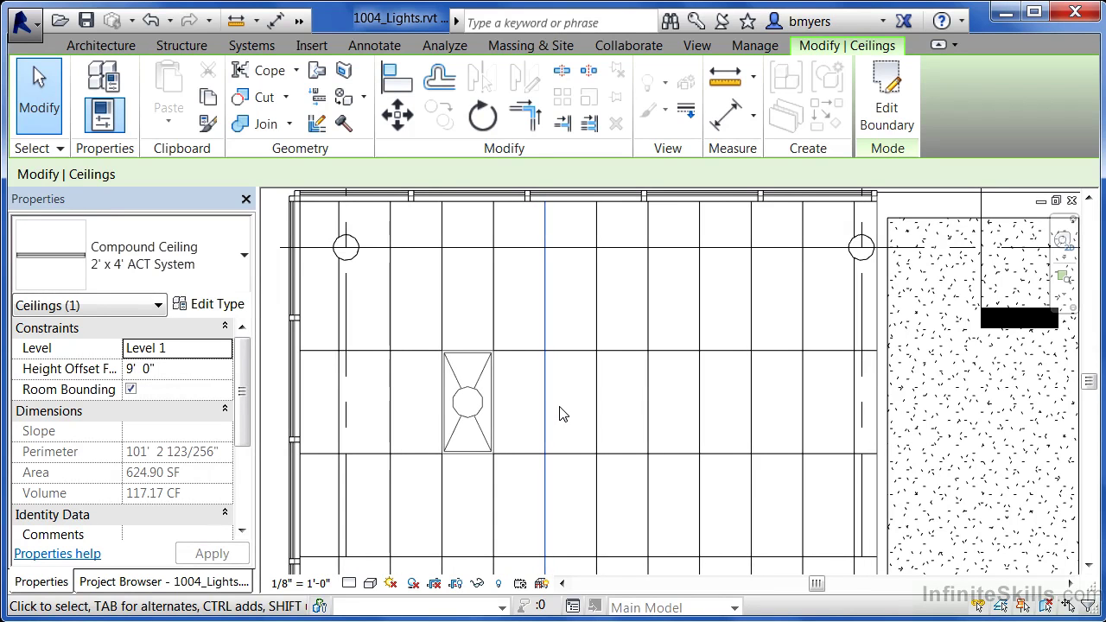
{"action": "key", "text": "Left"}
{"action": "key", "text": "Left"}
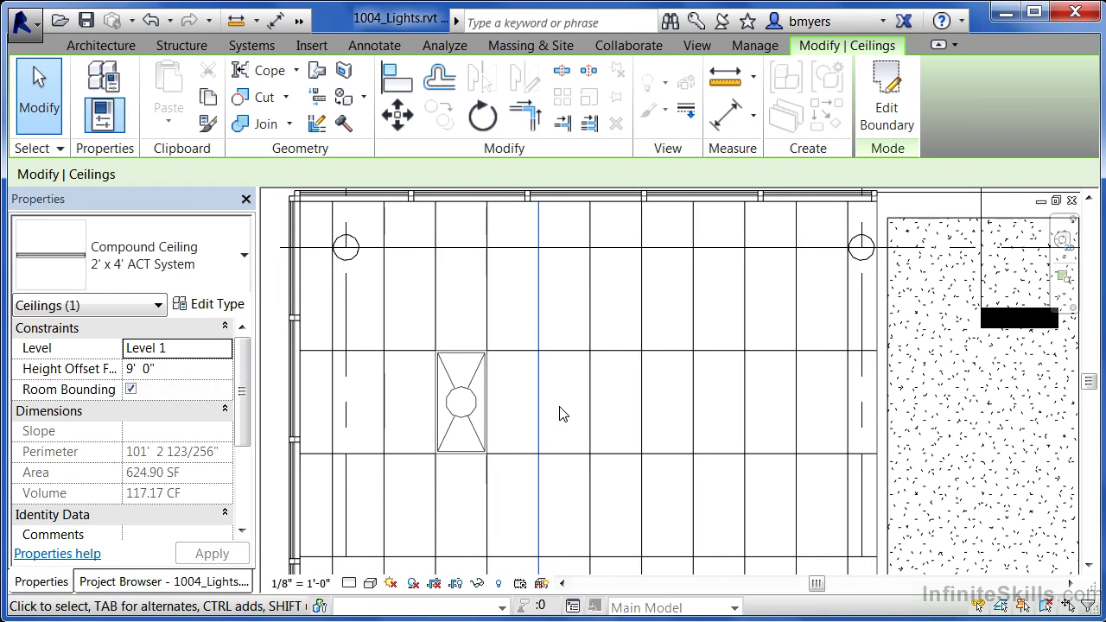